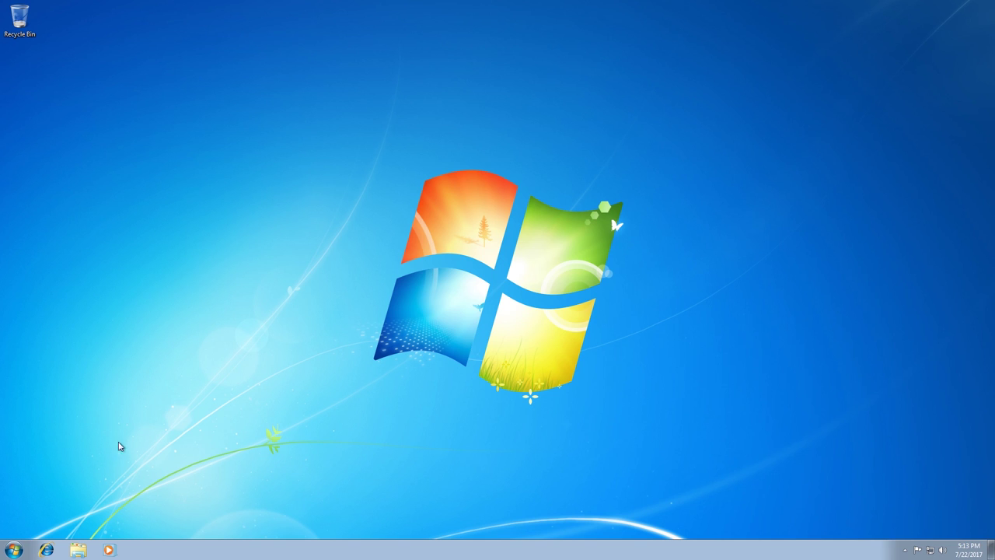
Open Control Panel from the right column of the Windows 7 Start menu.
left_click(17, 550)
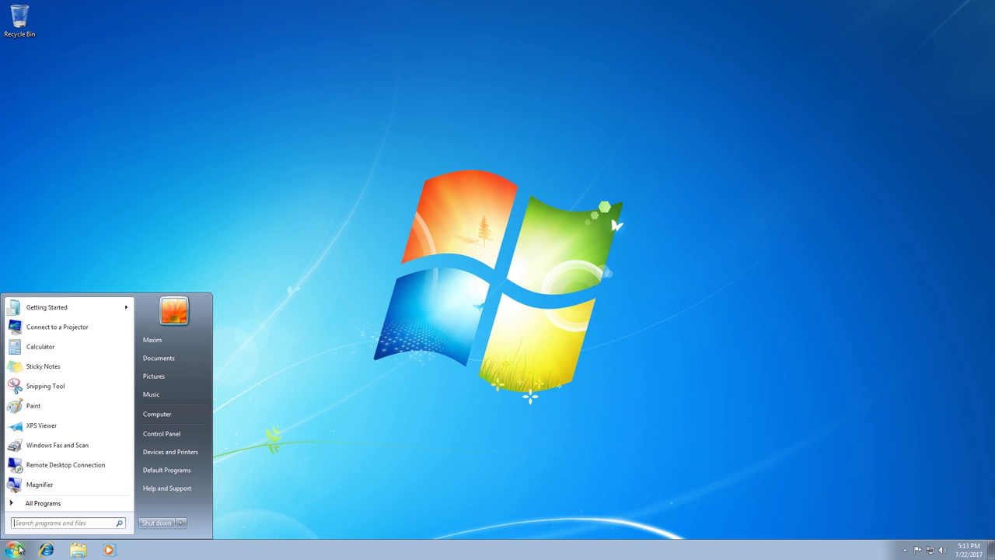
left_click(162, 433)
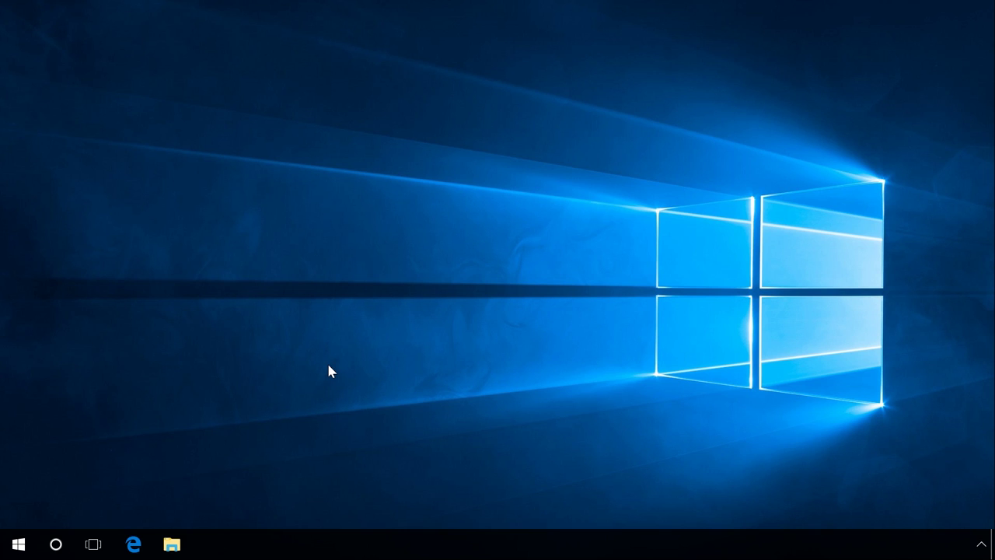
left_click(27, 545)
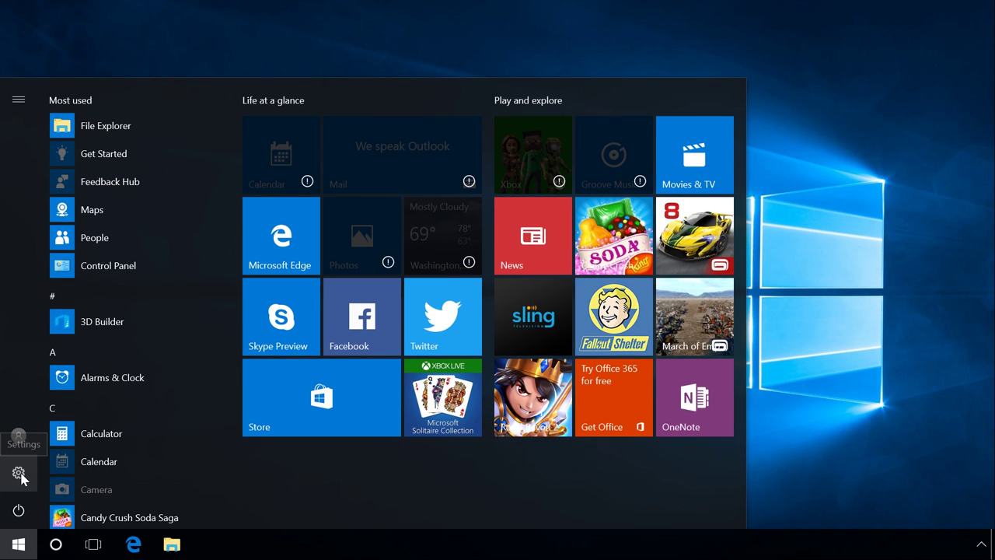
left_click(19, 473)
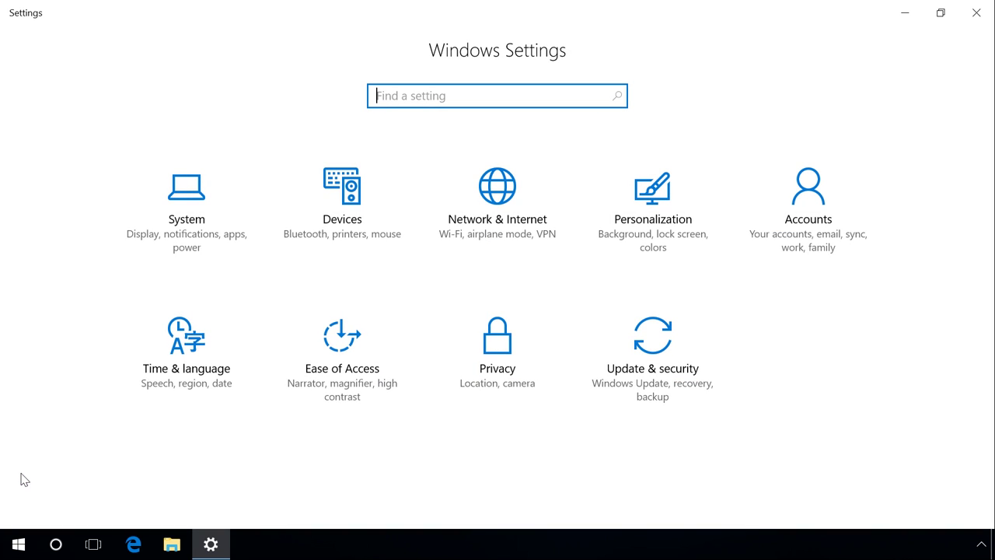
left_click(977, 15)
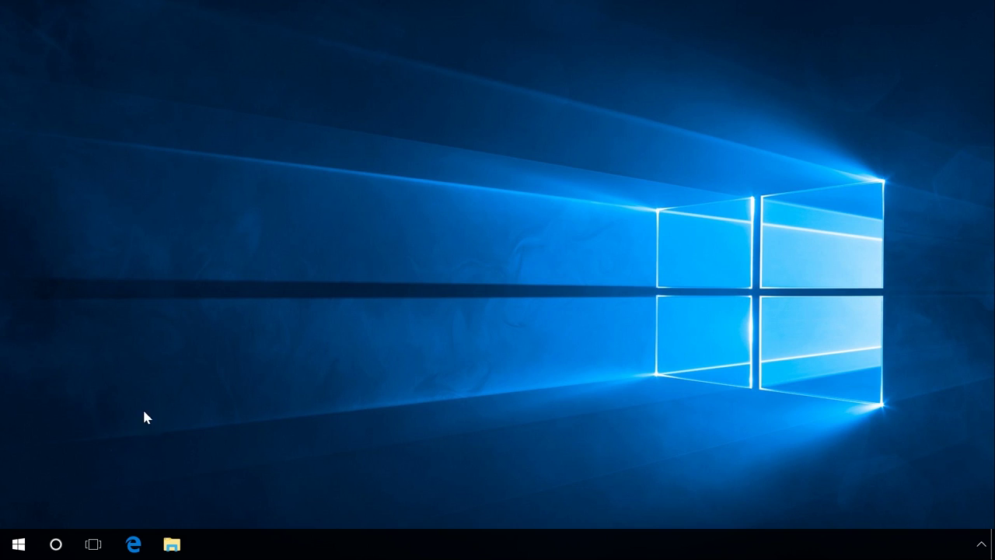
right_click(21, 547)
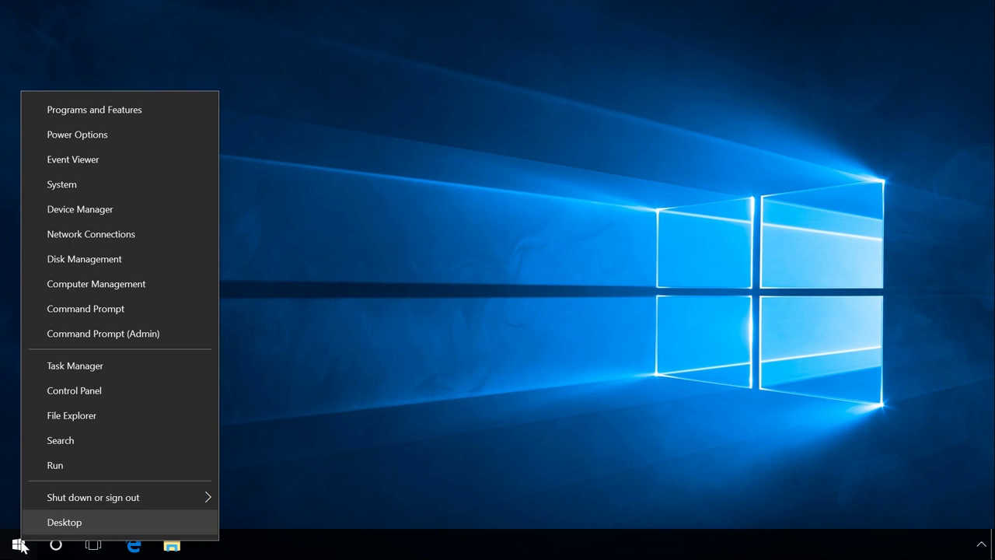
left_click(85, 392)
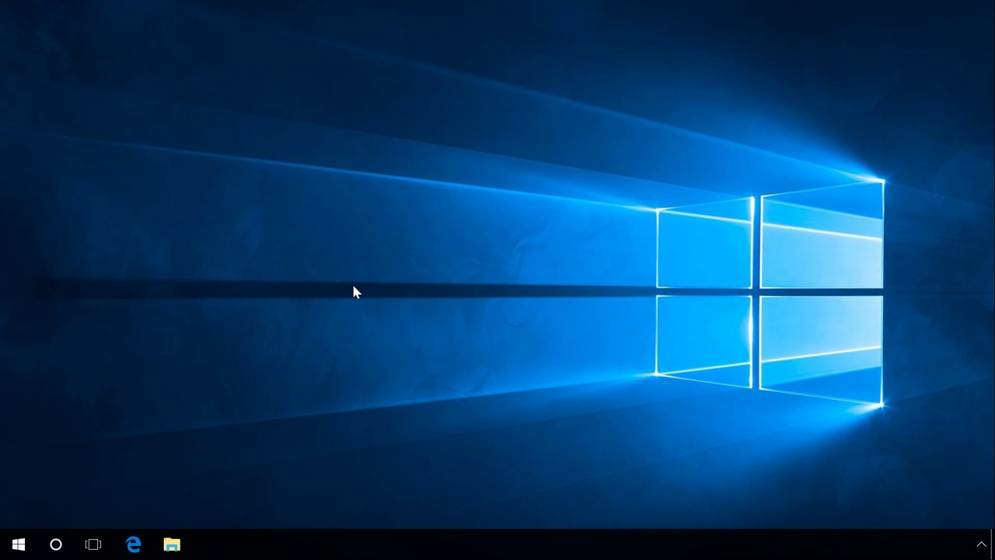
left_click(17, 542)
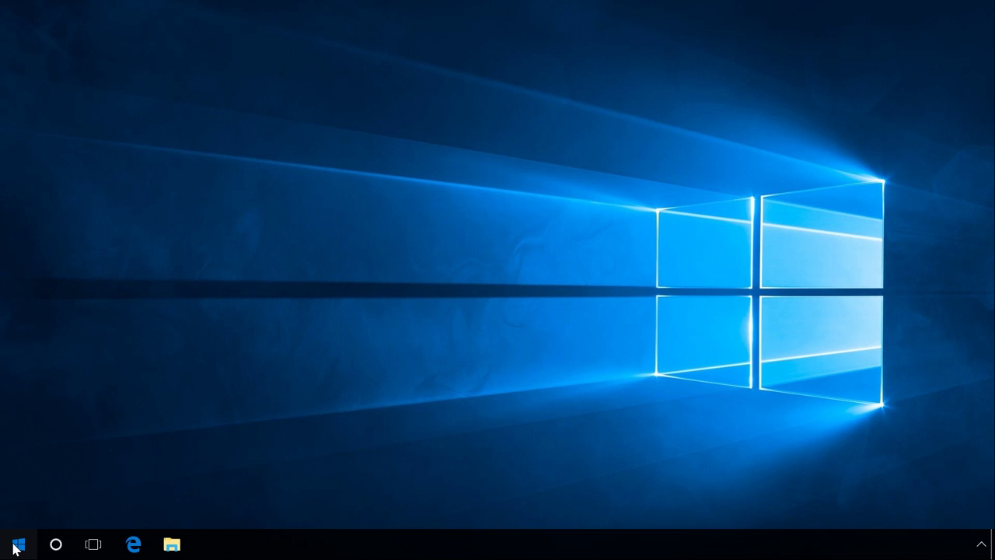
scroll(107, 440, "down", 8)
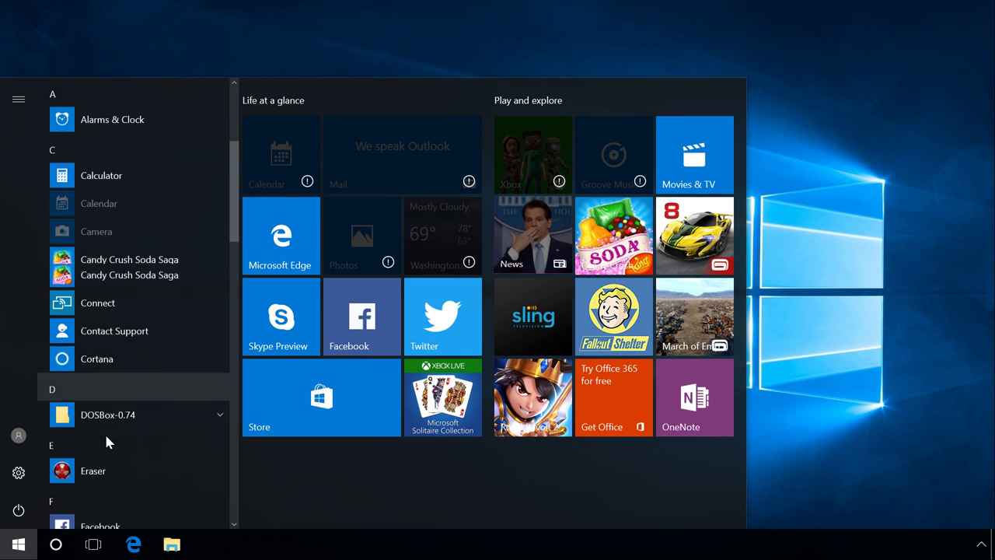
scroll(106, 440, "down", 10)
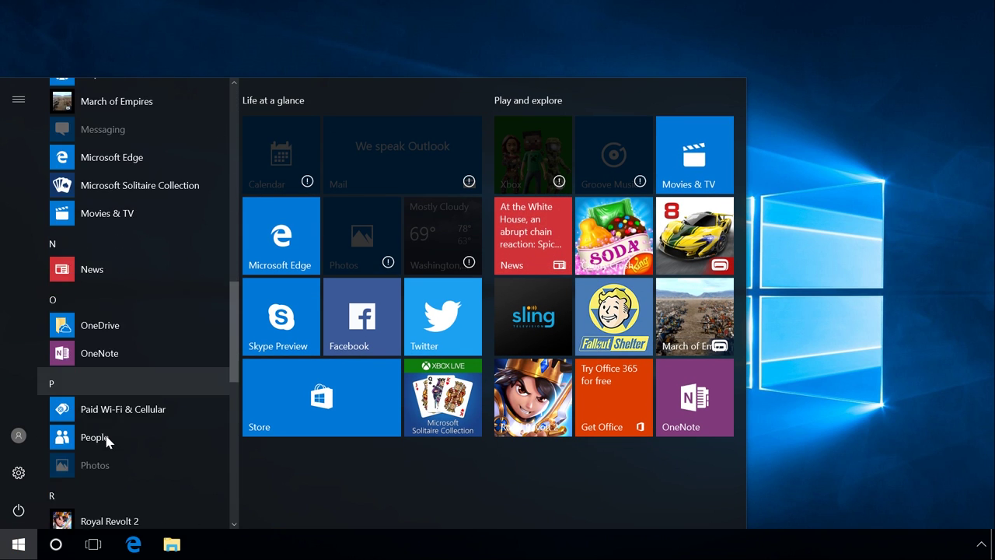
scroll(106, 440, "down", 3)
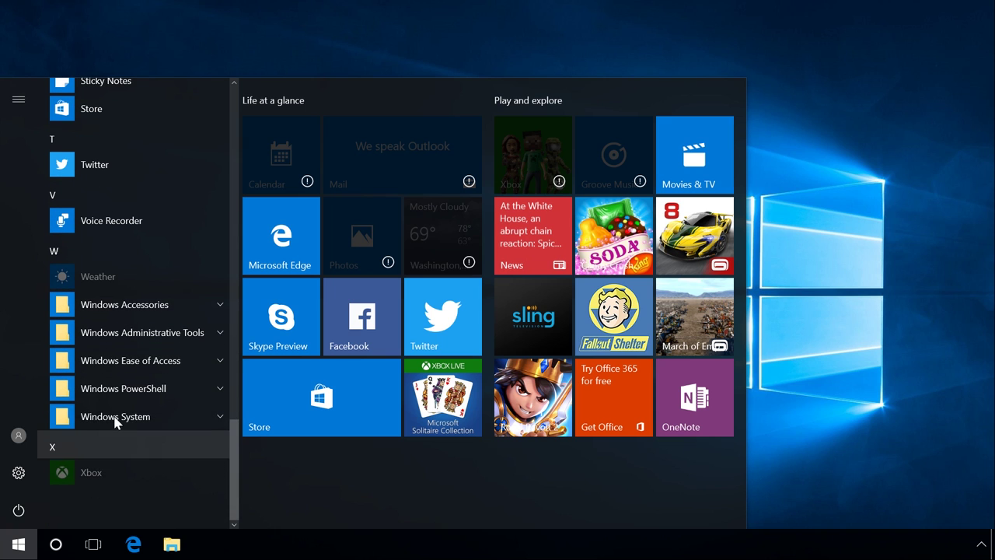
left_click(116, 416)
scroll(116, 419, "down", 1)
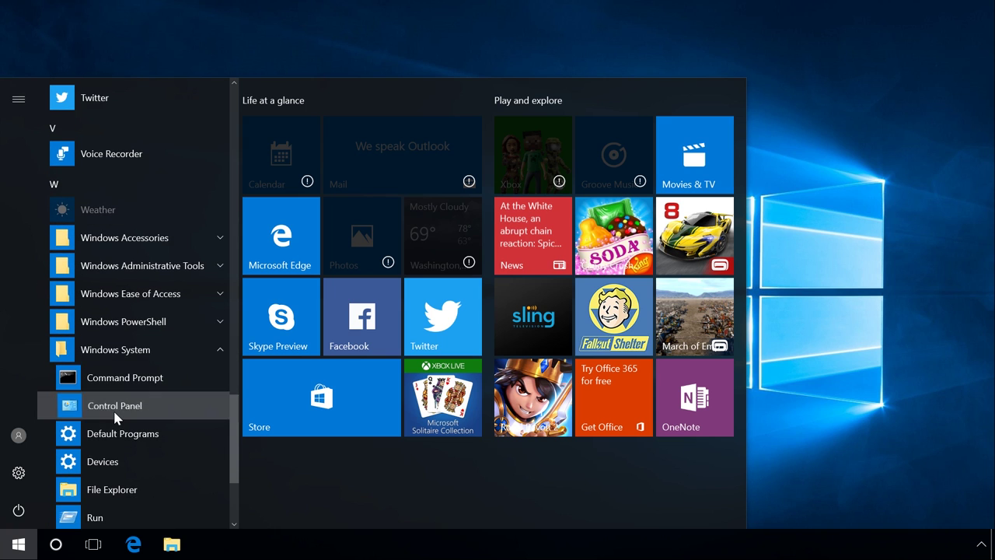
left_click(115, 410)
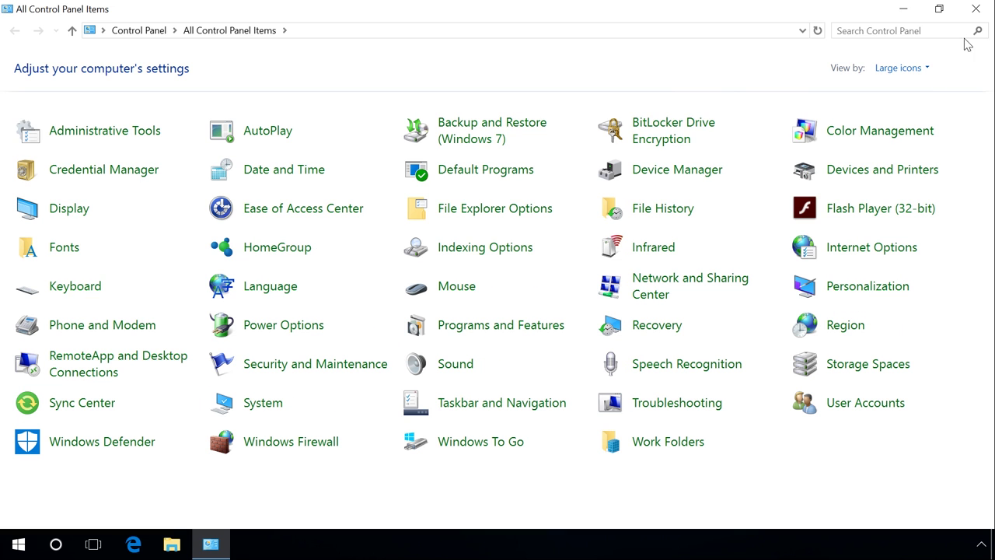
left_click(975, 18)
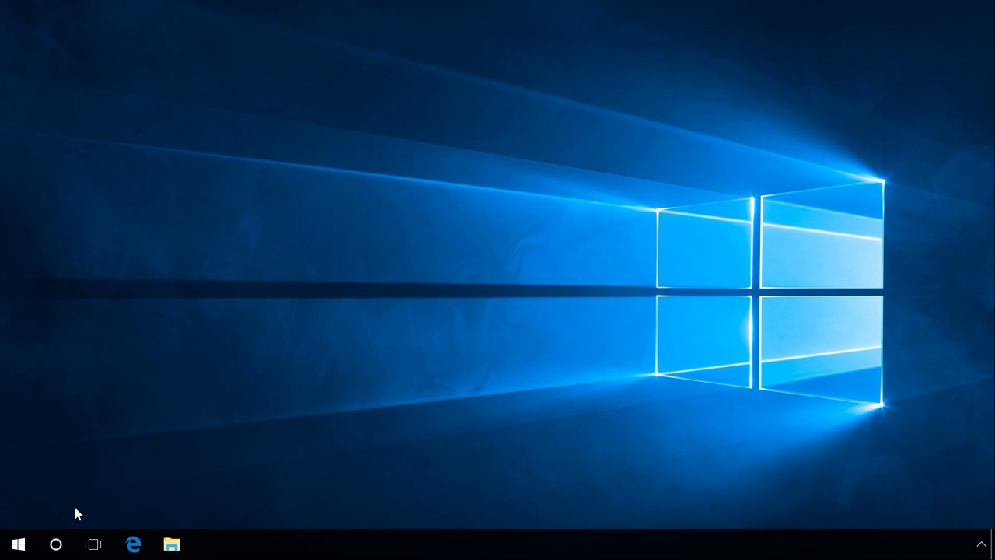
left_click(56, 547)
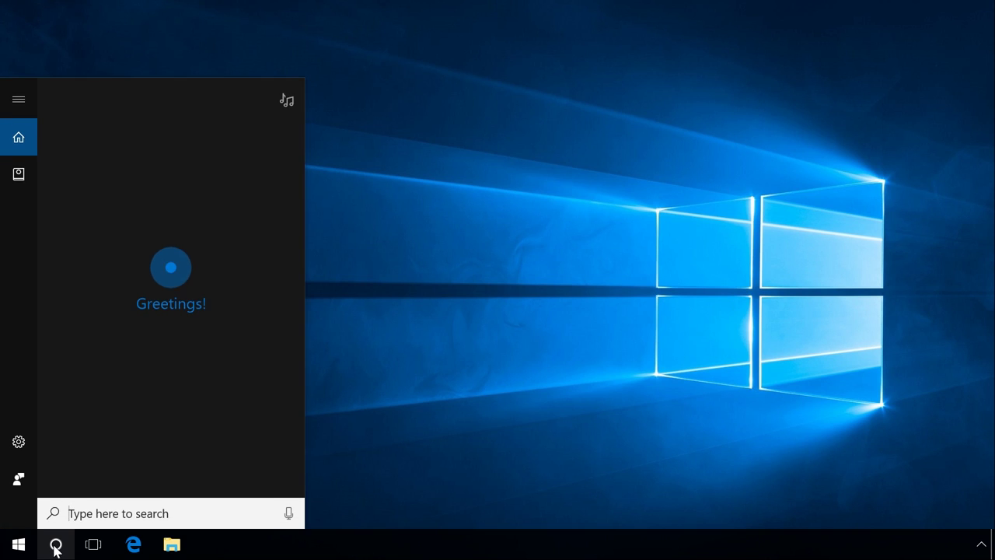
type("d")
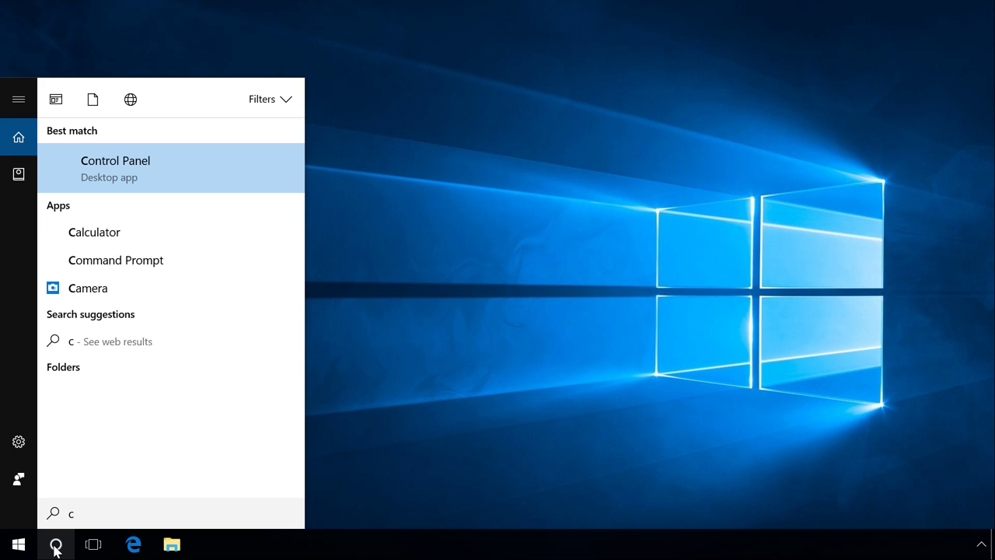
type("ontrol")
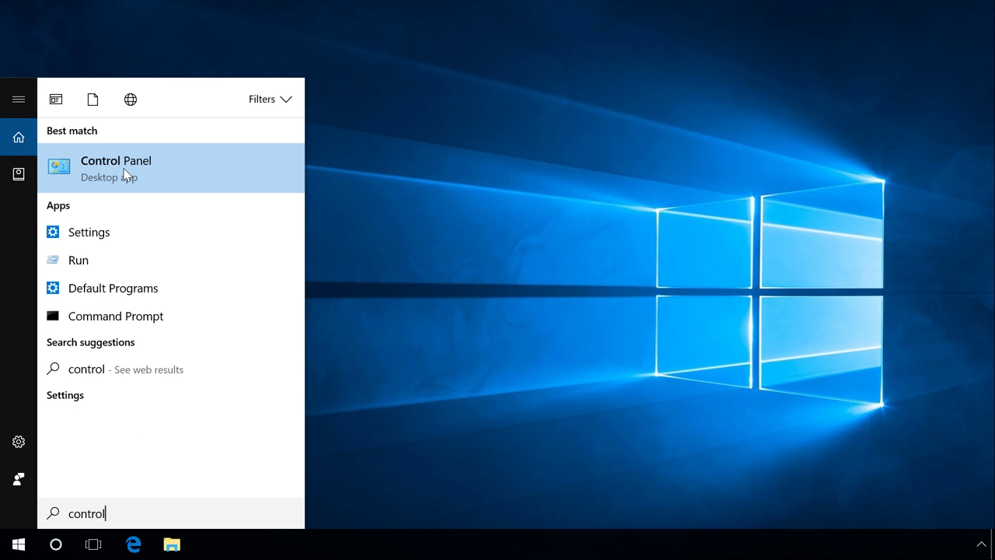
left_click(124, 173)
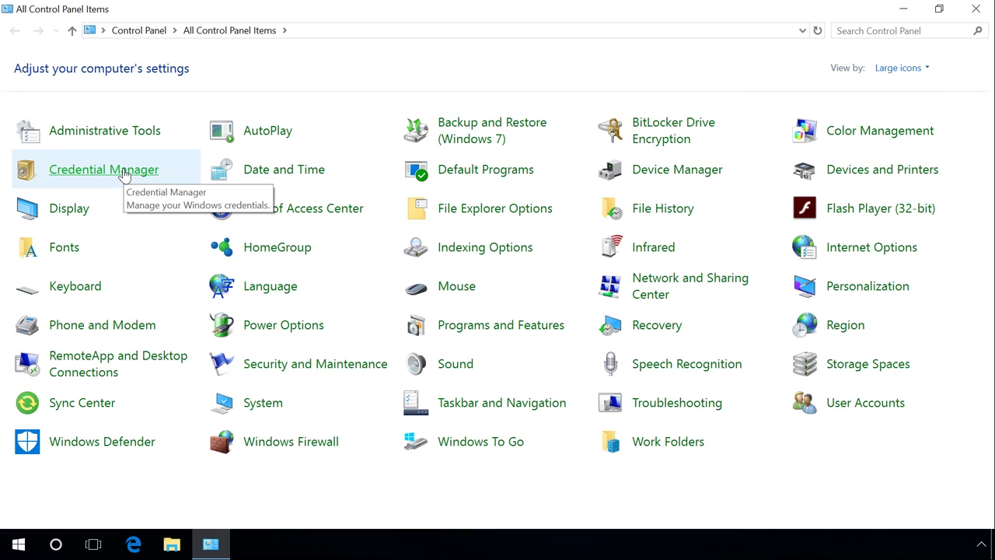
left_click(981, 8)
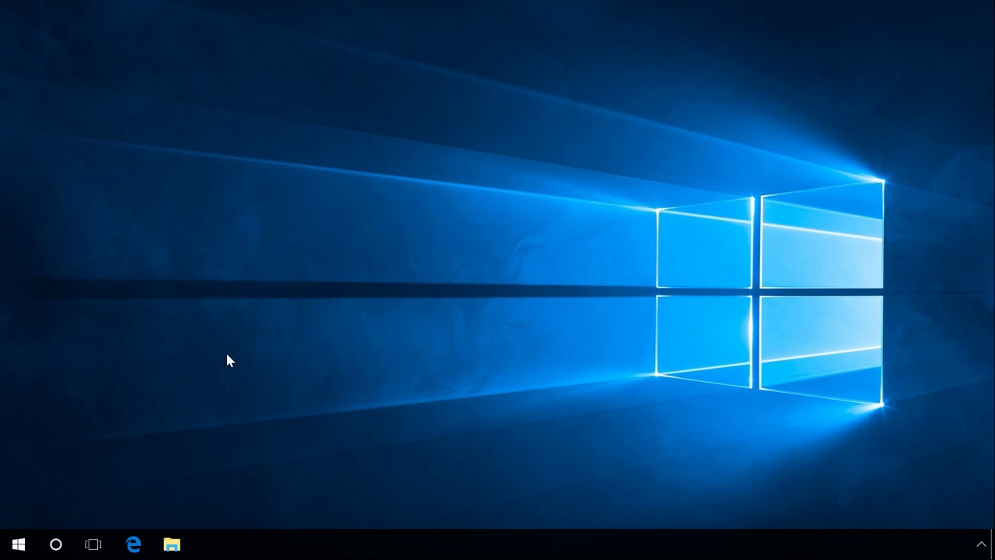
Tick Control Panel in Personalization > Themes > Desktop icon settings, apply it, and close Settings.
left_click(19, 544)
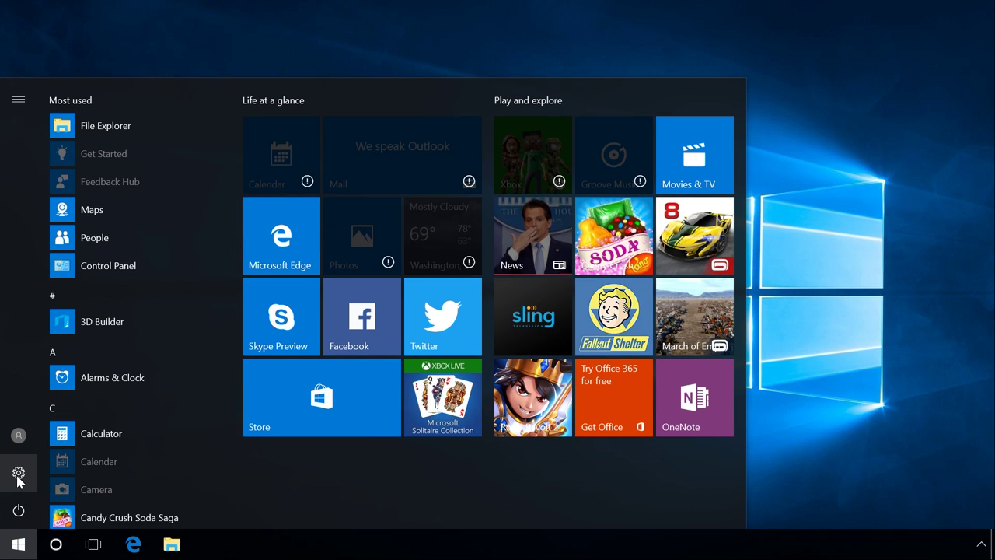
left_click(19, 474)
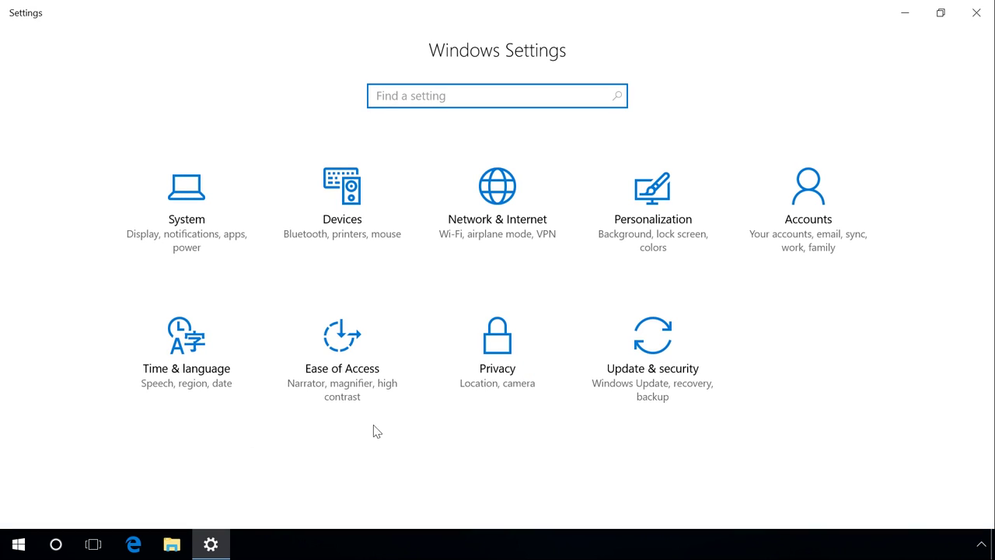
left_click(640, 220)
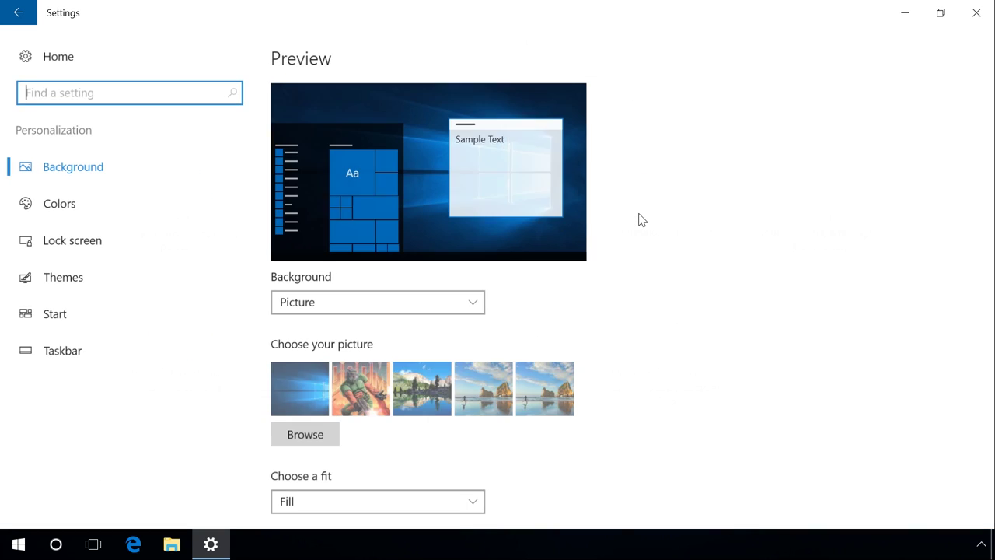
left_click(72, 281)
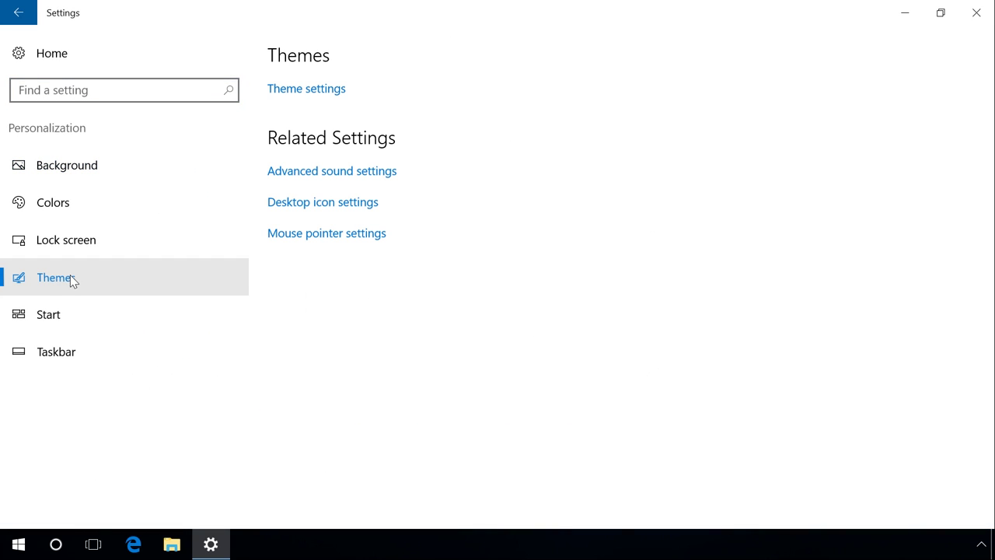
left_click(292, 204)
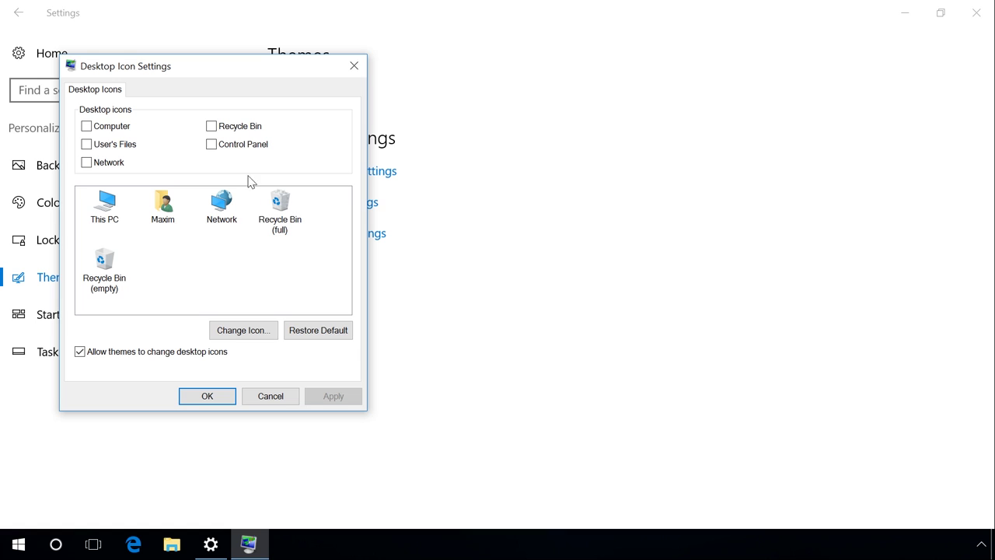
left_click(237, 147)
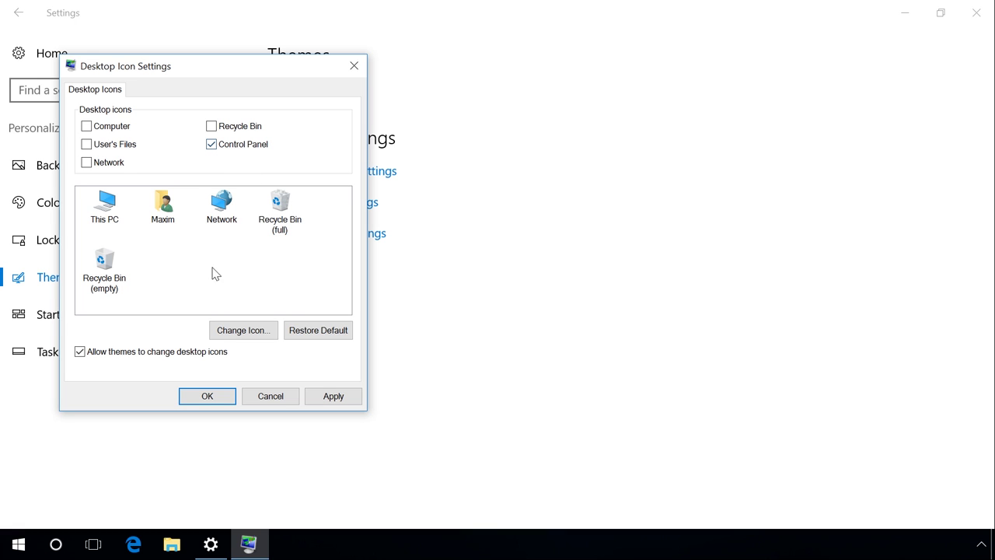
left_click(207, 397)
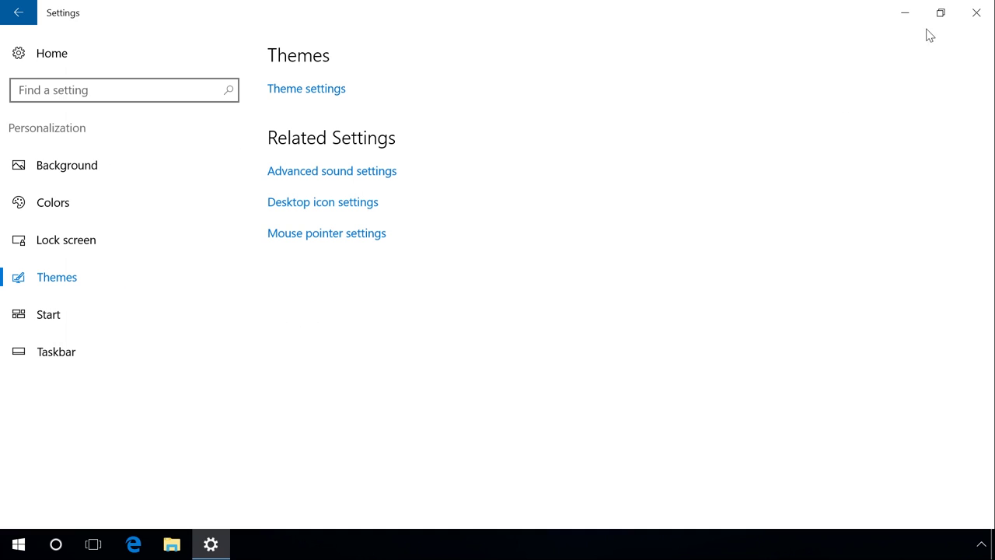
left_click(976, 12)
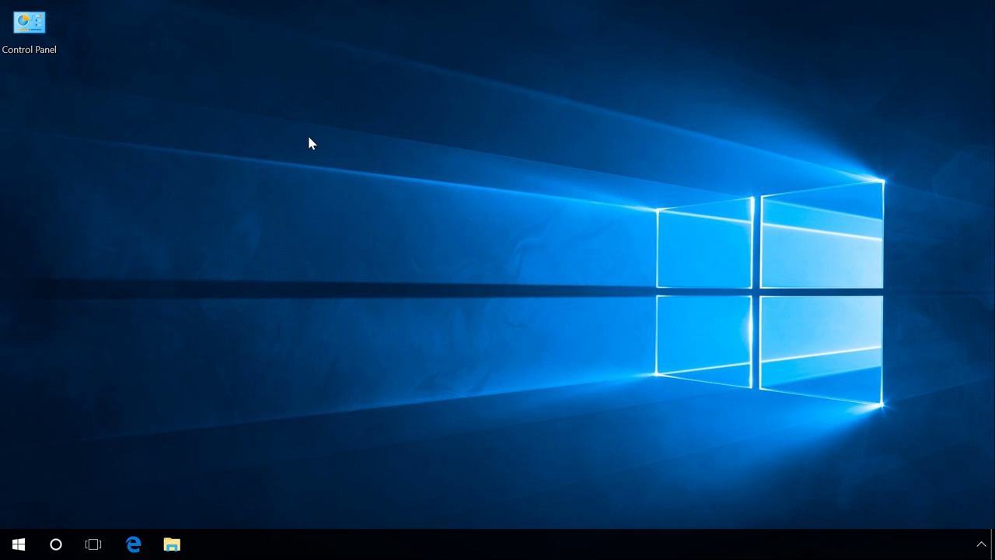
double_click(31, 27)
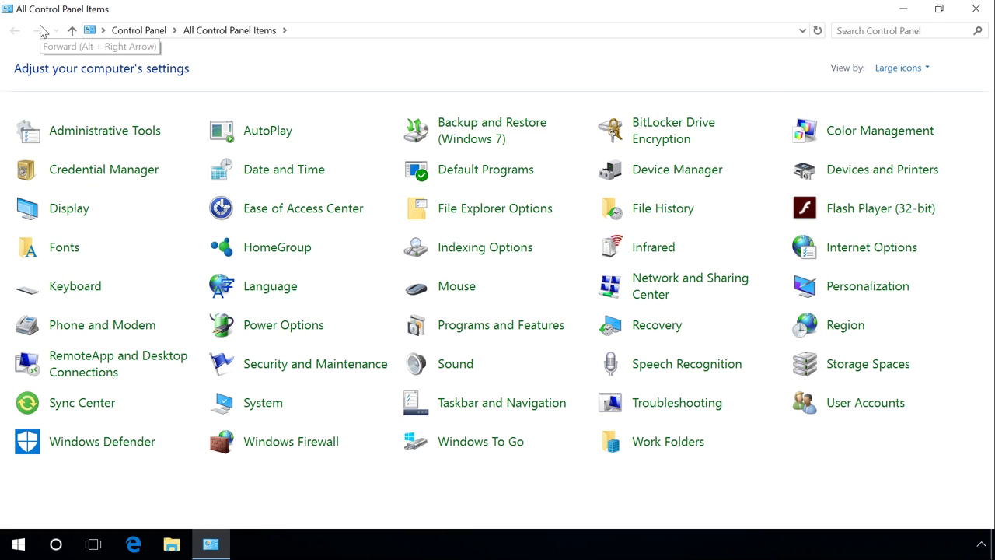
left_click(976, 12)
left_click(219, 340)
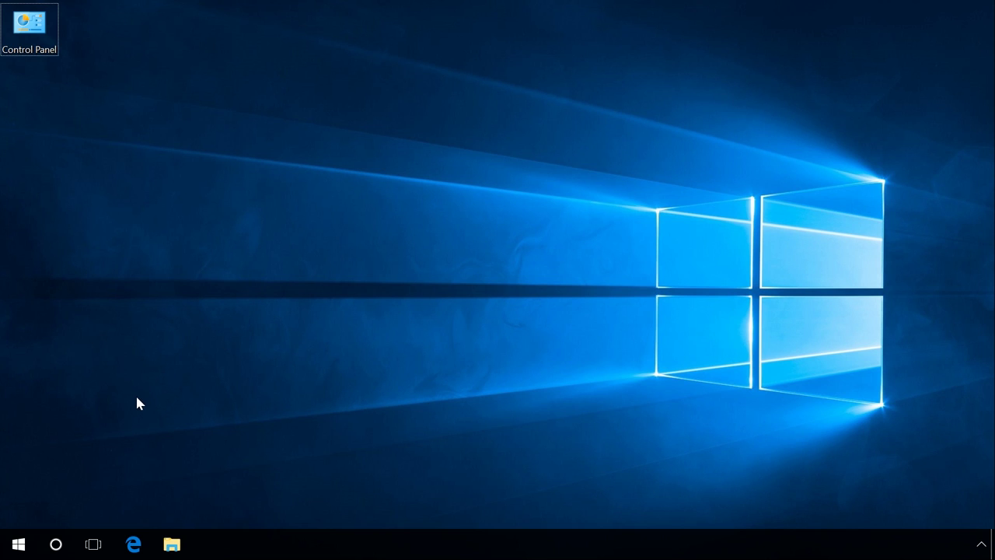
Replace the old gpedit.msc entry in the Run box with 'control' to open All Control Panel Items.
key("super+r")
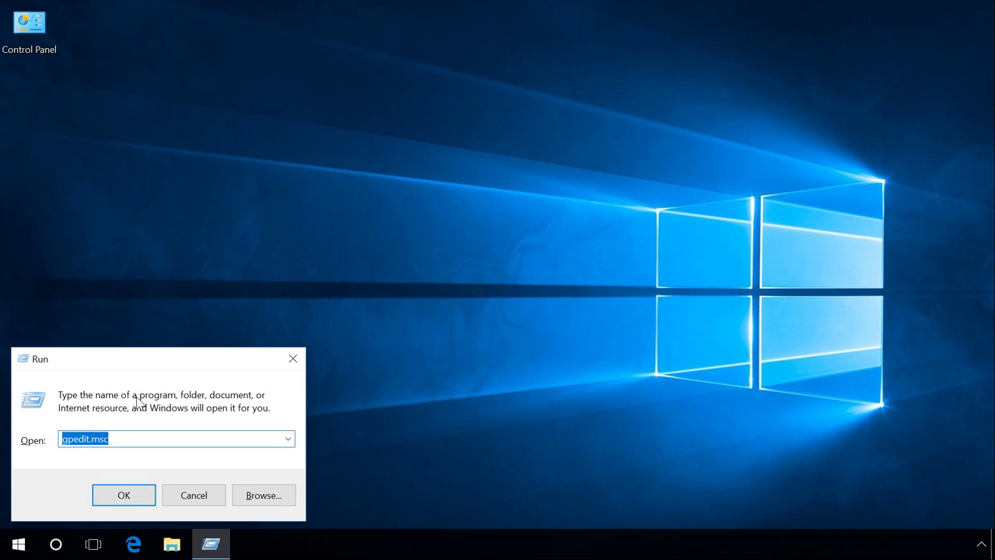
key("BackSpace")
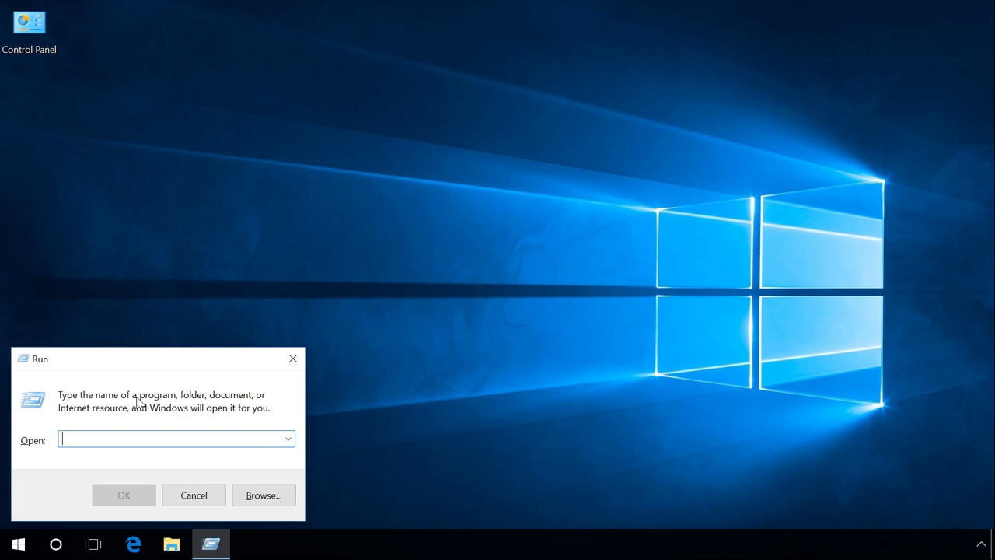
type("control")
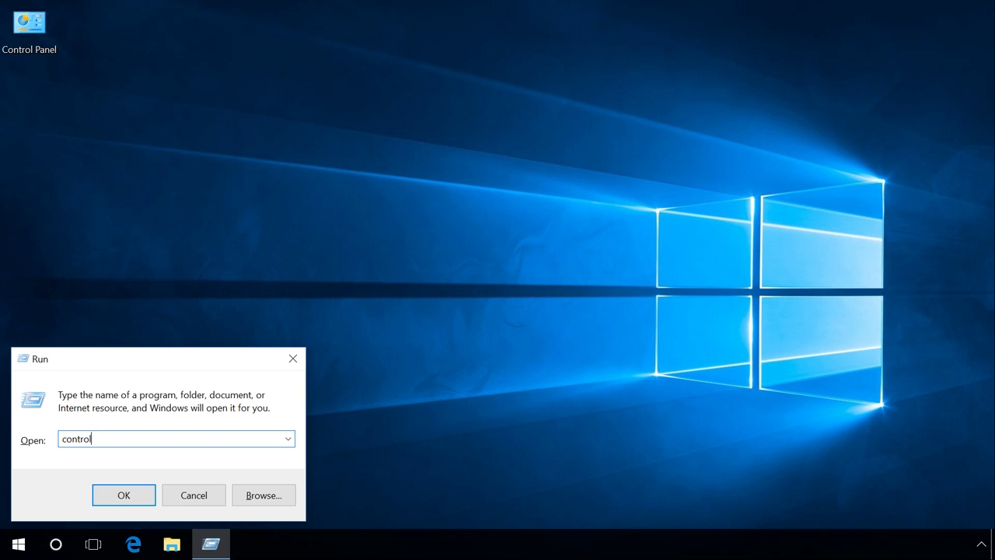
key("Return")
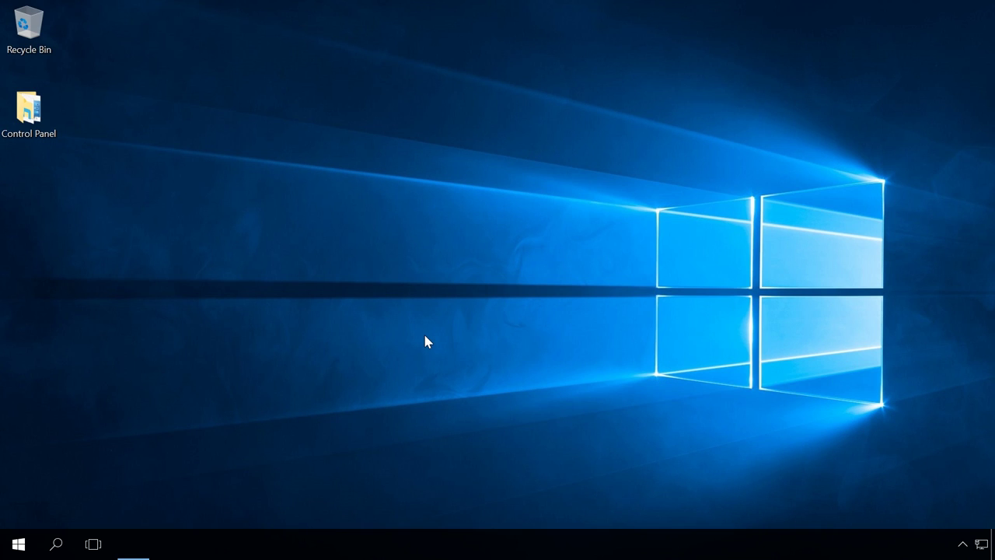
Create a desktop shortcut targeting 'control' and name it 'Control Panel'.
right_click(141, 175)
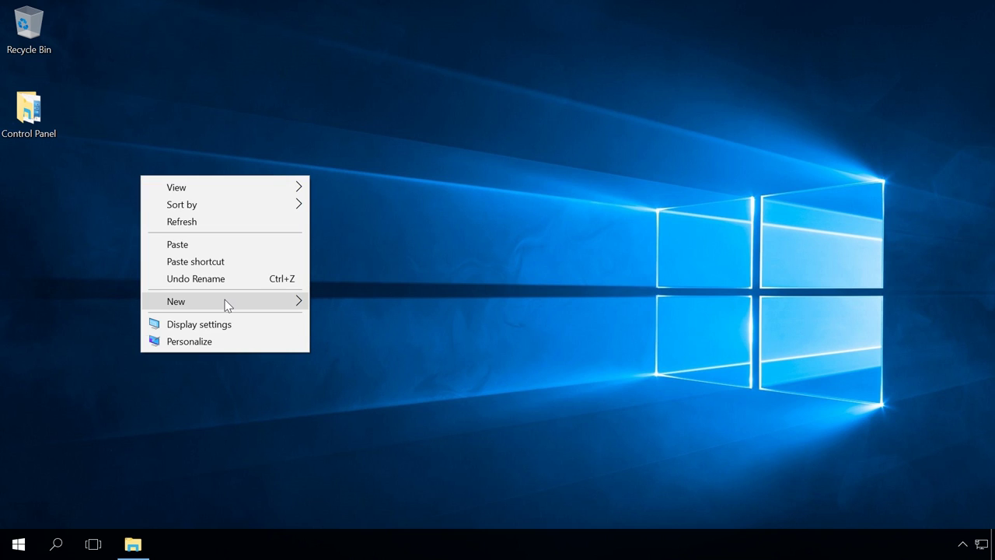
mouse_move(225, 303)
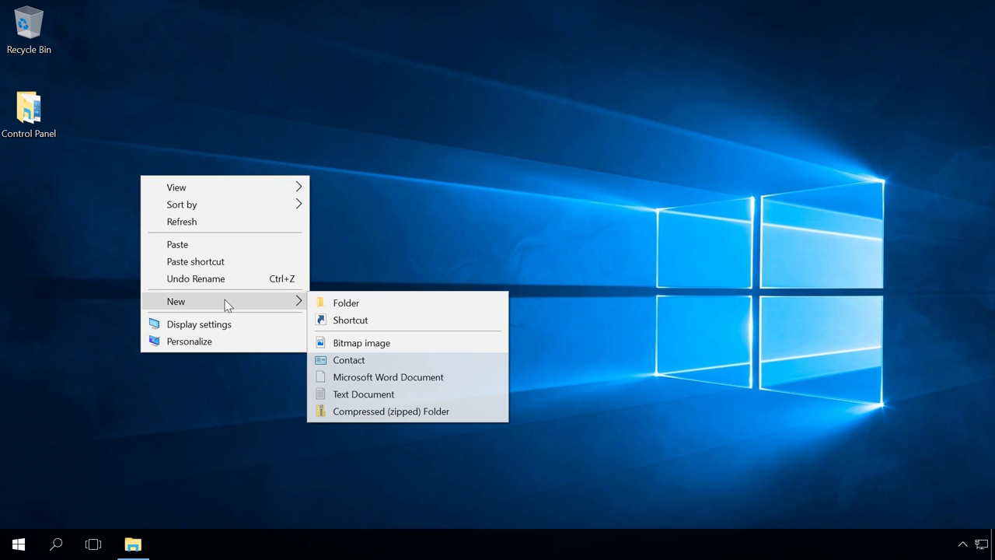
left_click(347, 321)
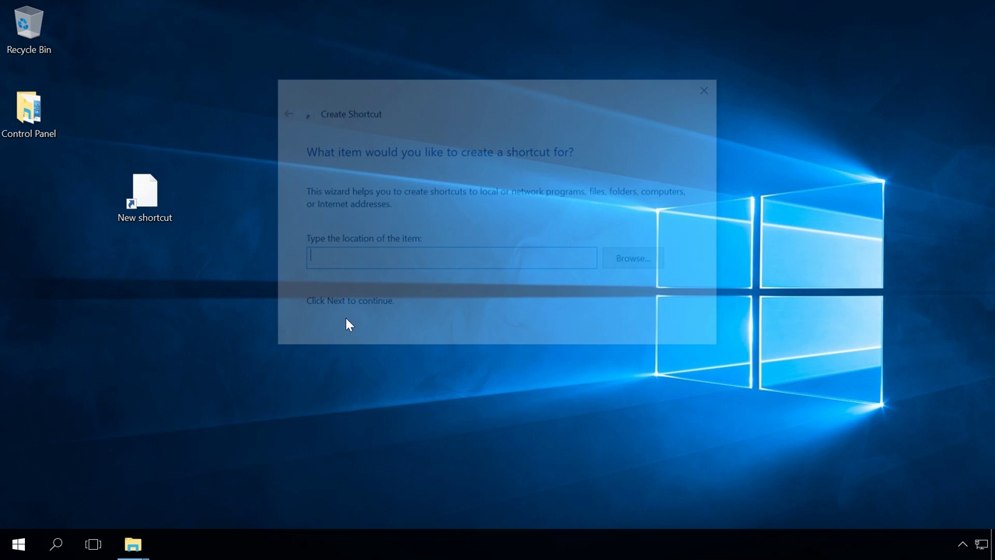
type("control")
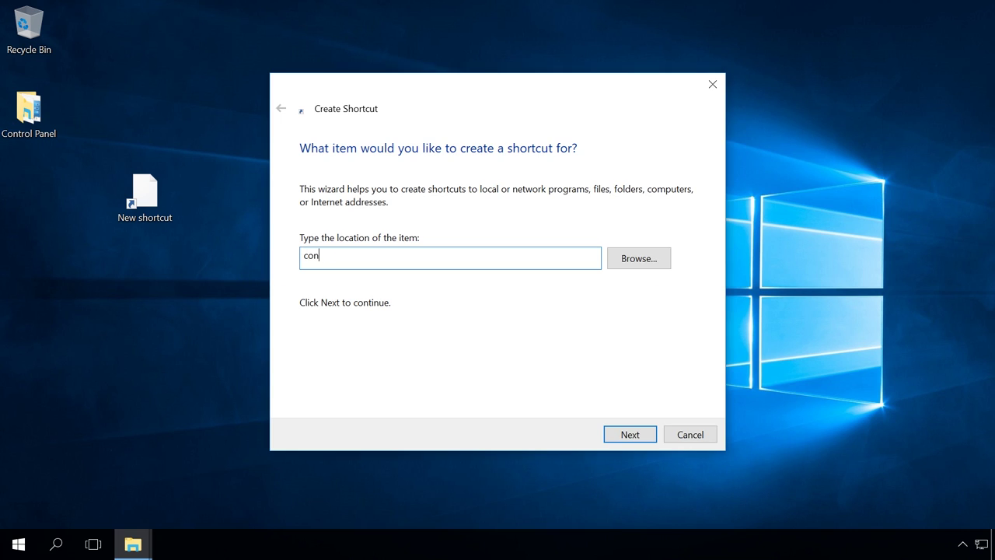
left_click(629, 435)
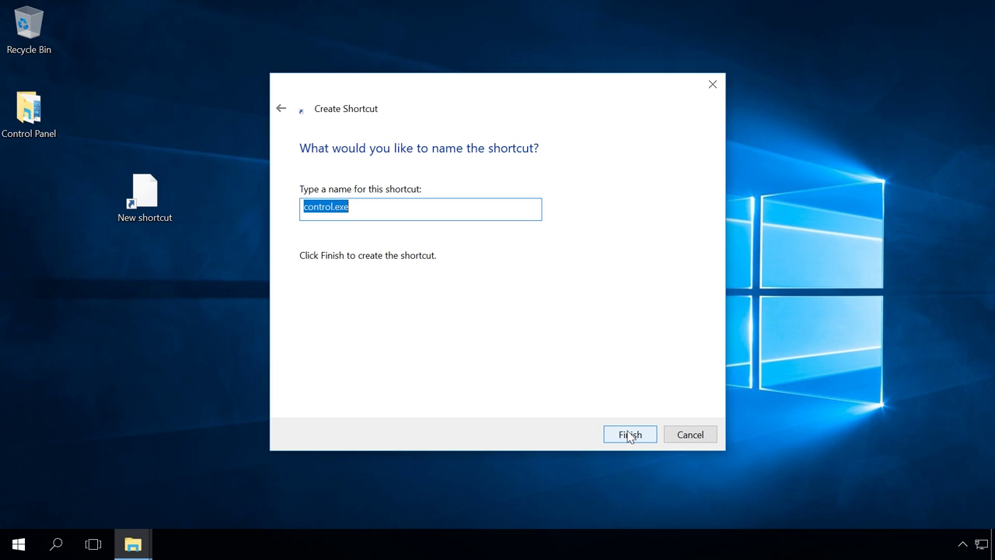
type("Control ")
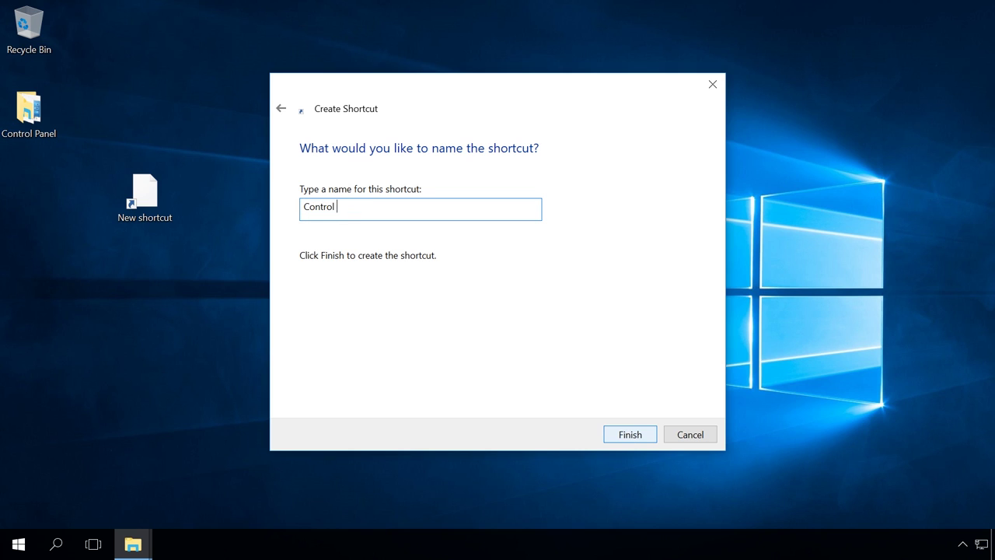
type("Panel")
left_click(618, 433)
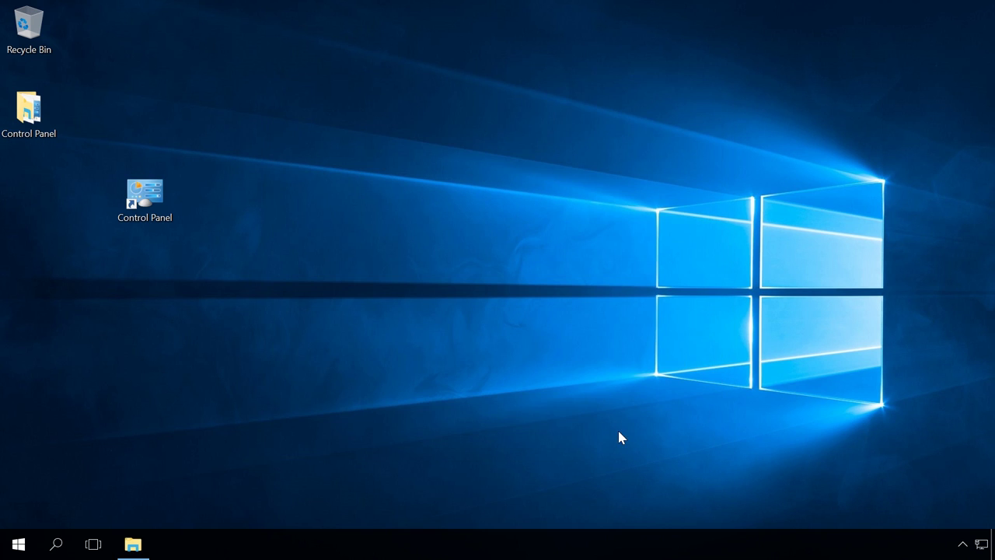
double_click(158, 203)
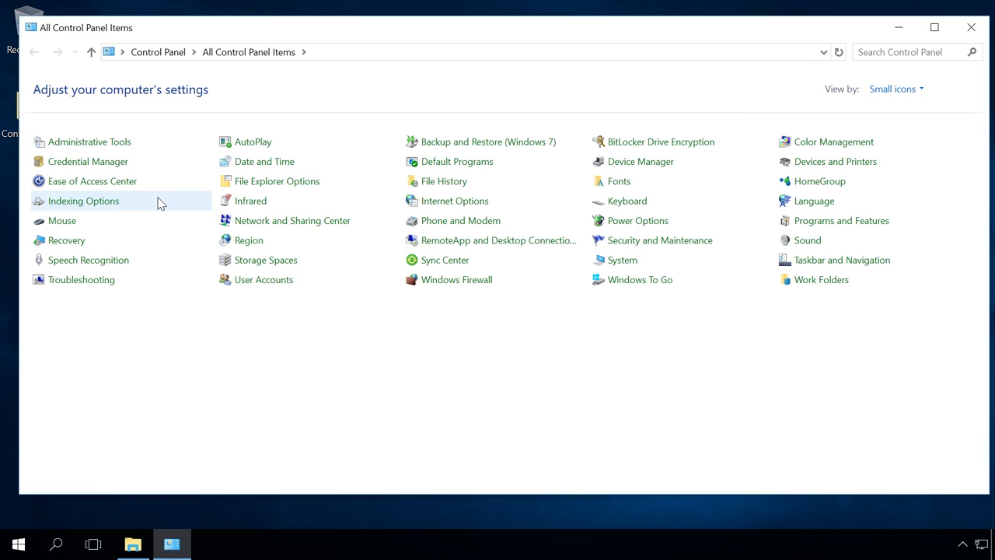
left_click(969, 32)
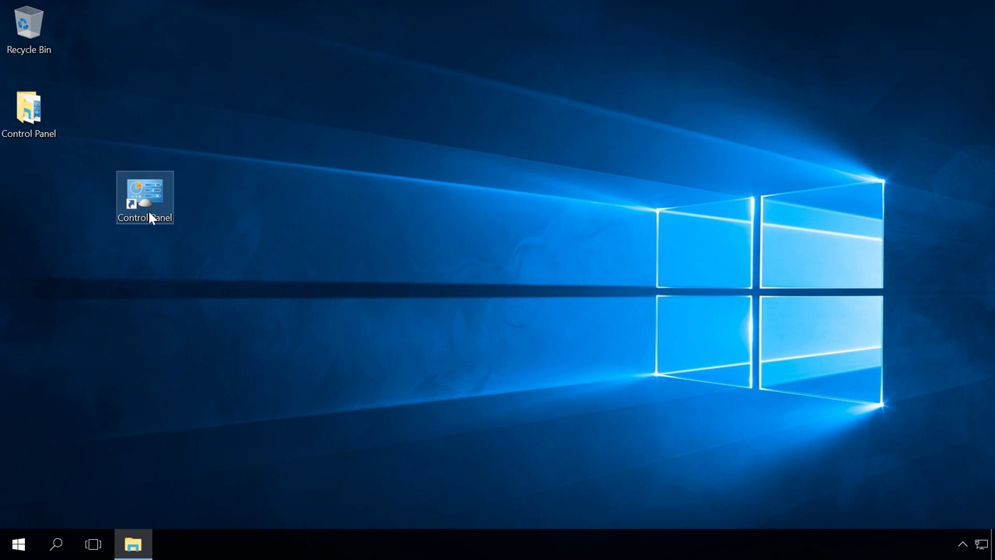
left_click(148, 210)
right_click(149, 209)
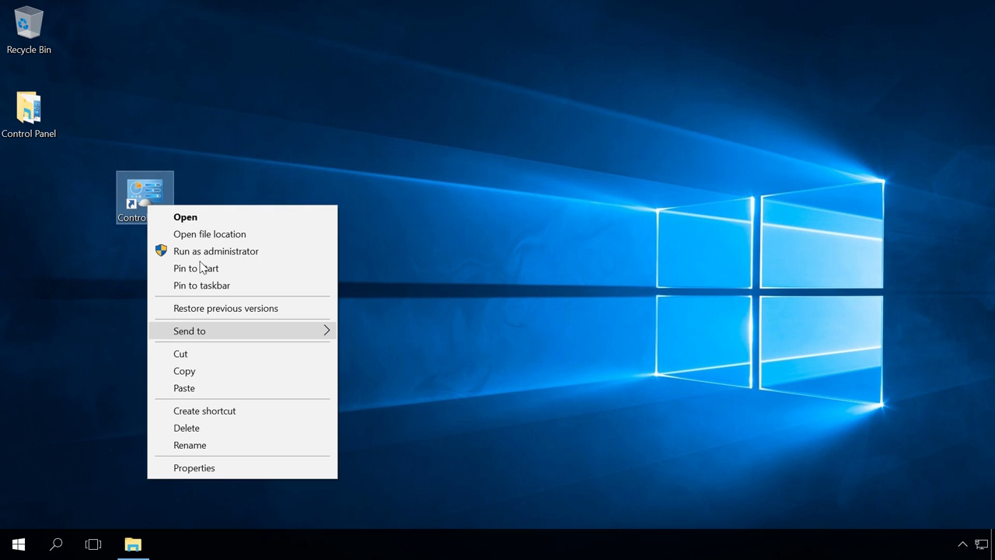
left_click(234, 184)
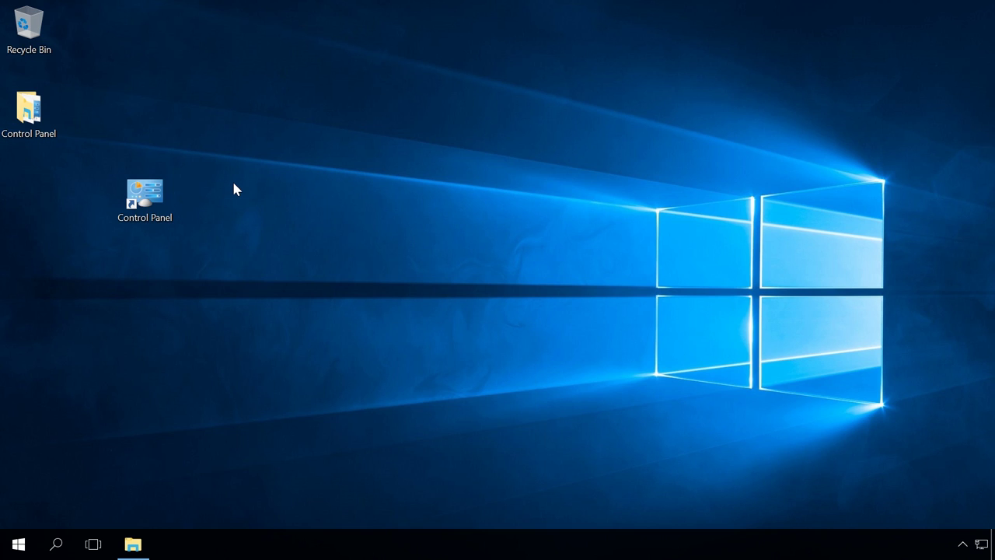
right_click(20, 545)
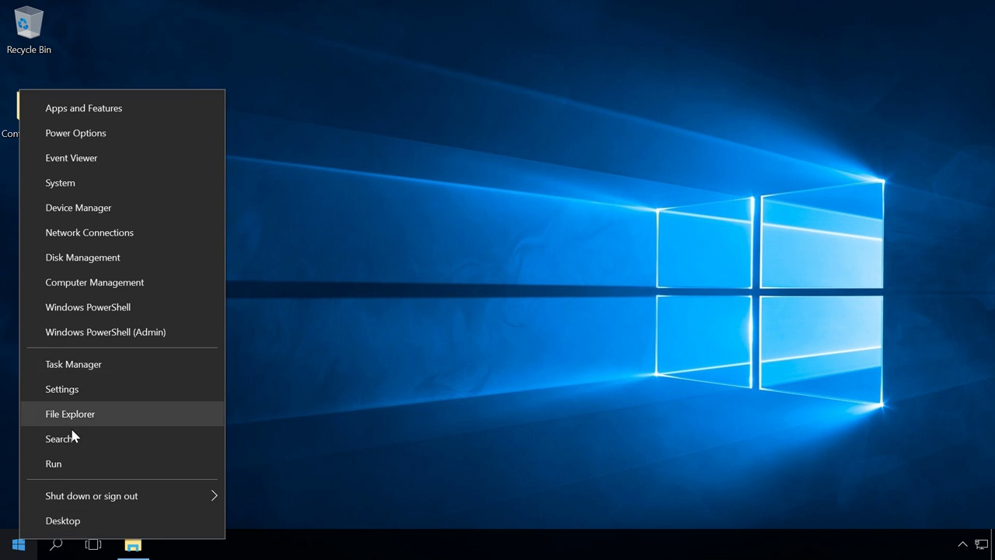
left_click(272, 394)
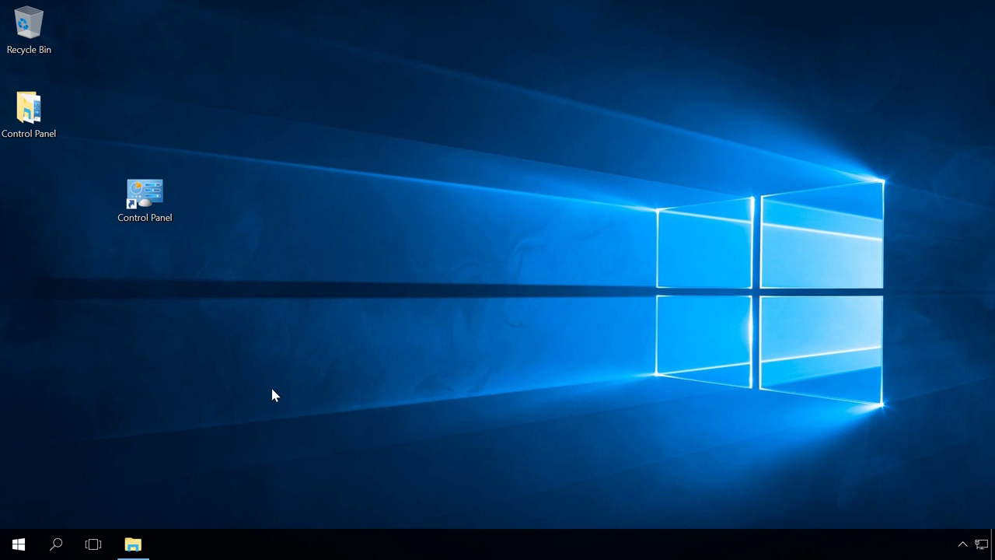
Restore the WinX Group2 Explorer window from the taskbar, maximize it, then return it to normal size.
left_click(133, 545)
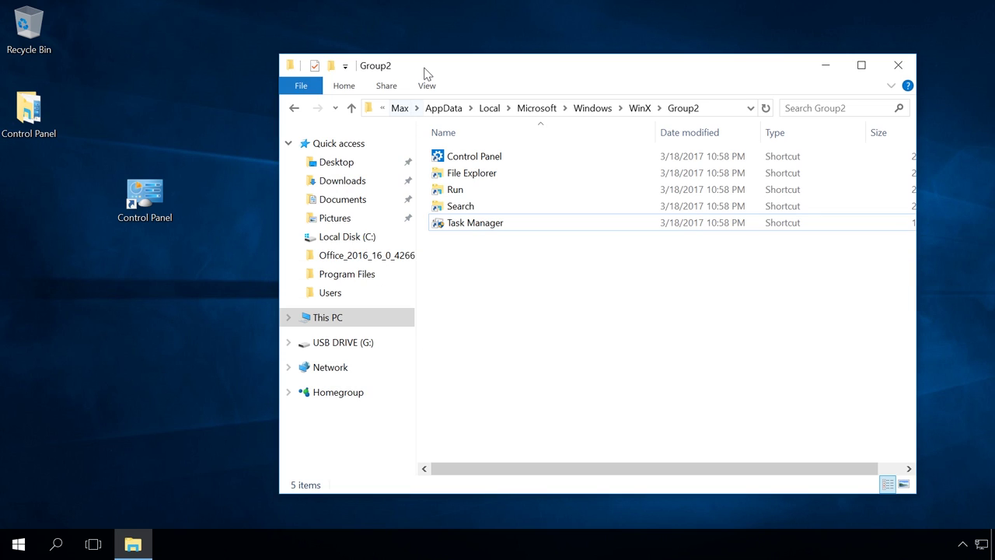
double_click(424, 70)
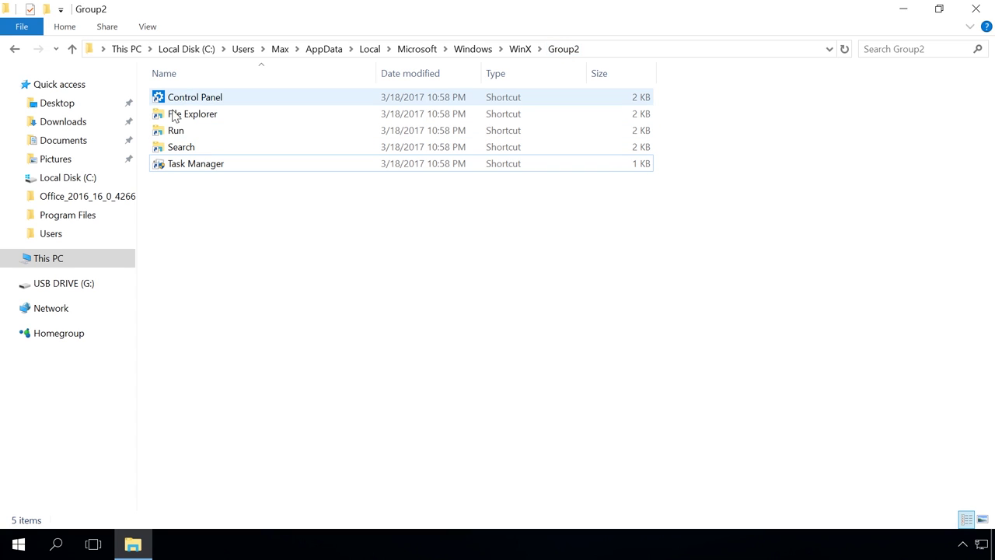
left_click(939, 8)
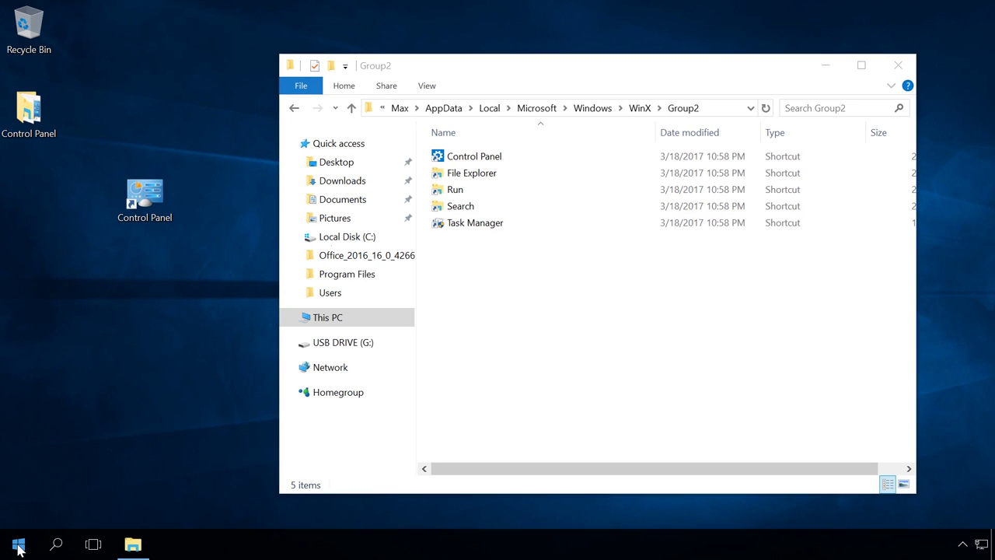
Check the Win+X menu, then copy the Control Panel shortcut from the desktop Control Panel folder.
right_click(18, 549)
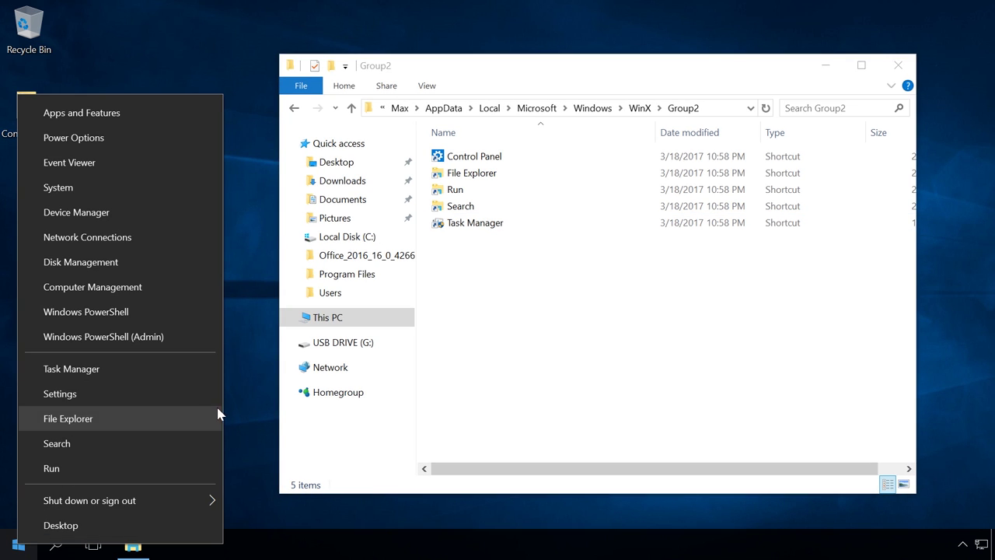
left_click(246, 396)
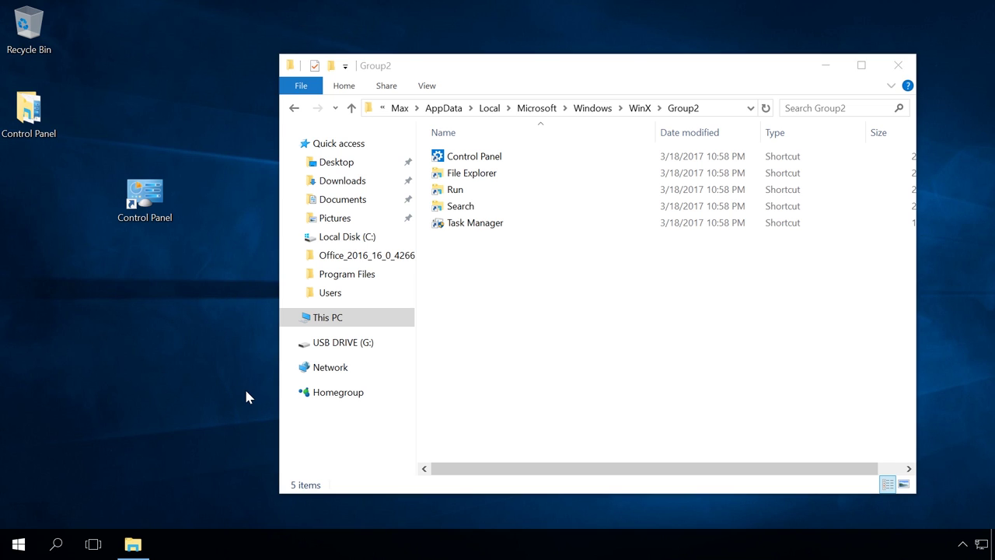
double_click(42, 129)
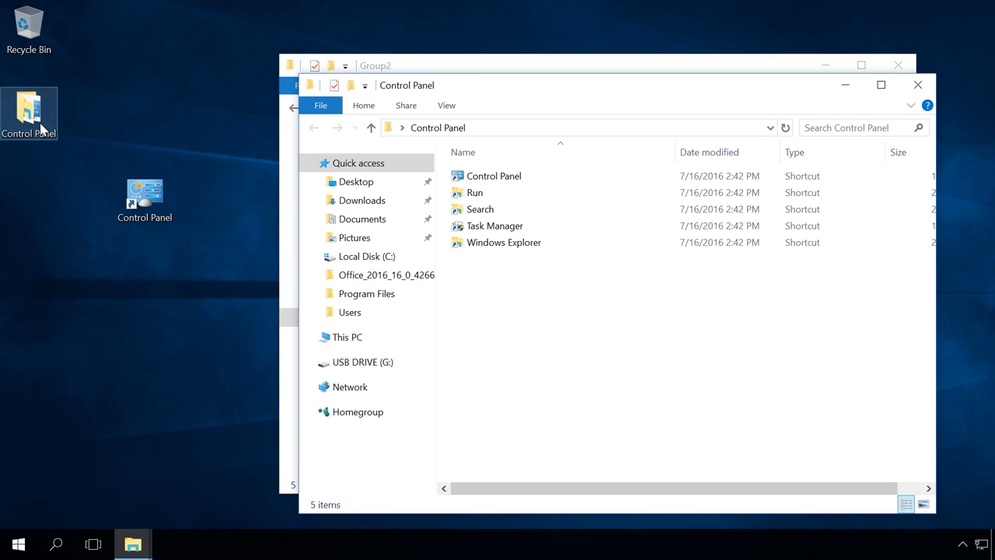
left_click(476, 183)
right_click(474, 179)
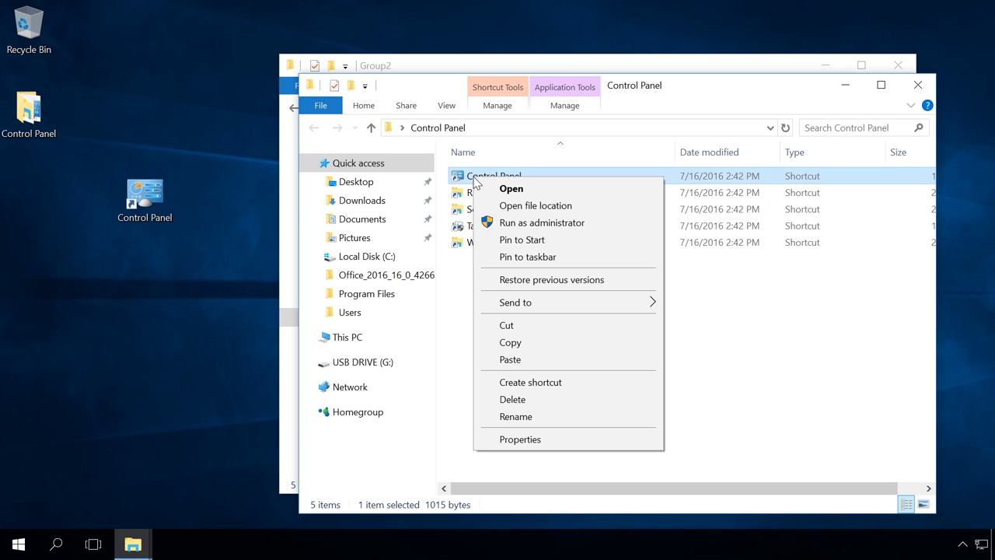
left_click(518, 342)
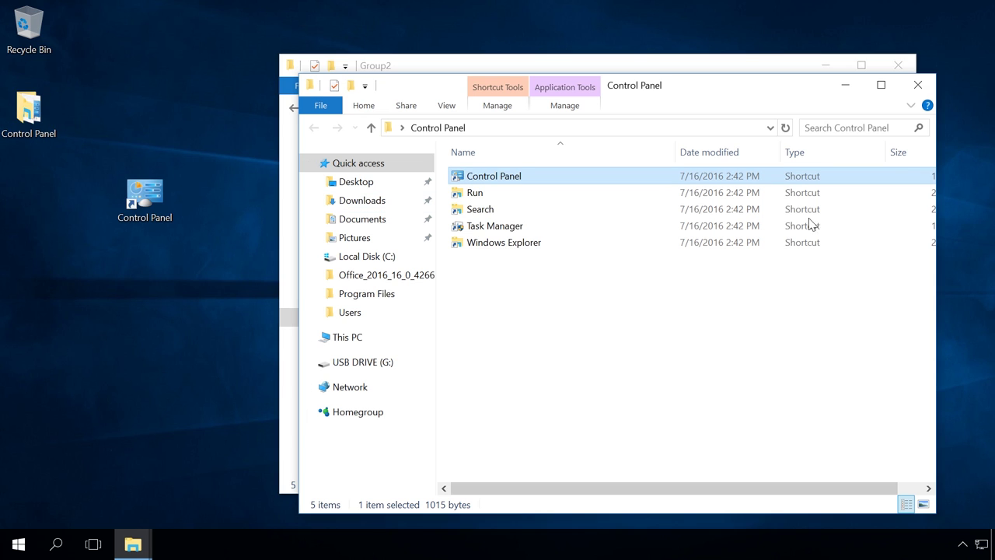
Paste the Control Panel shortcut into the Group2 folder.
left_click(917, 85)
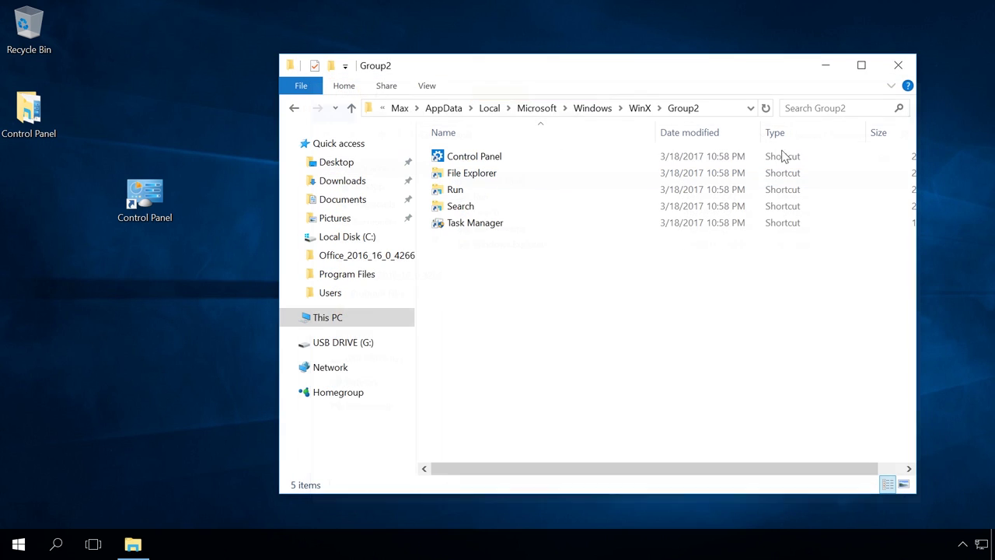
right_click(571, 273)
left_click(601, 379)
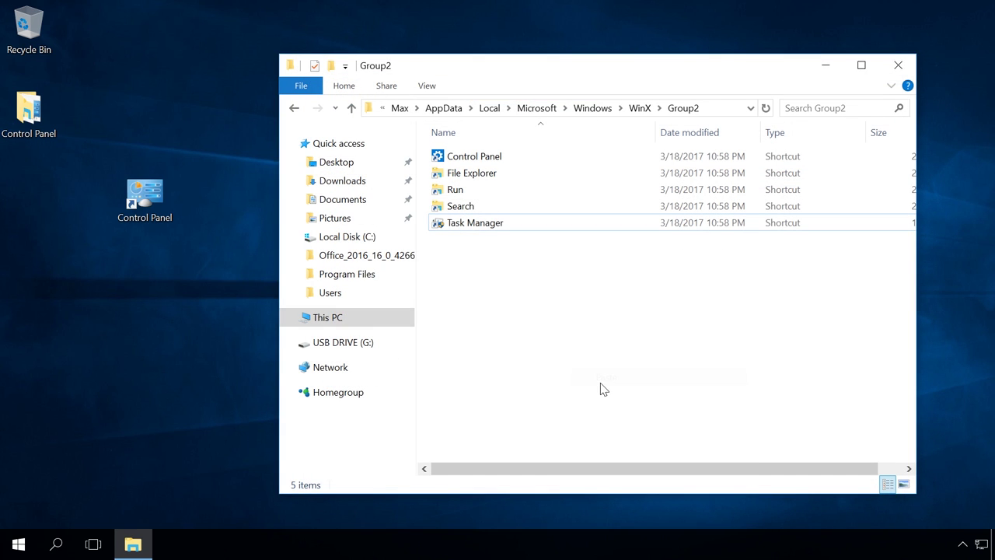
Restart Windows and verify Control Panel now appears above Task Manager in the Win+X menu.
left_click(898, 69)
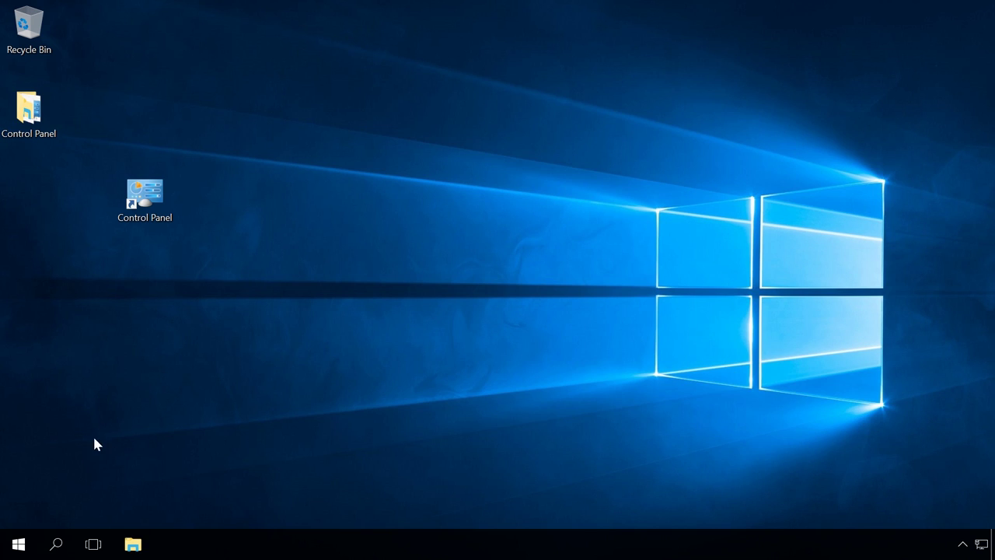
left_click(18, 543)
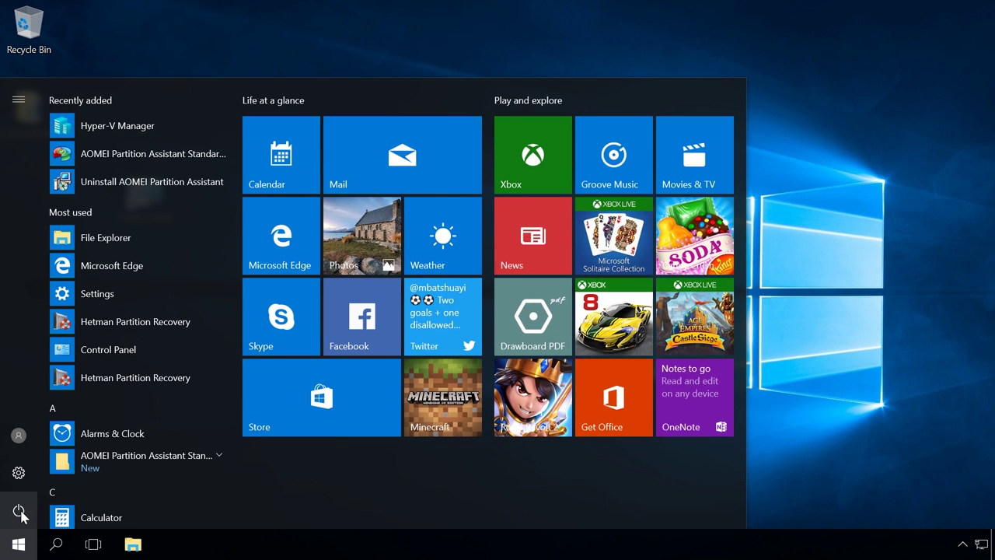
left_click(19, 512)
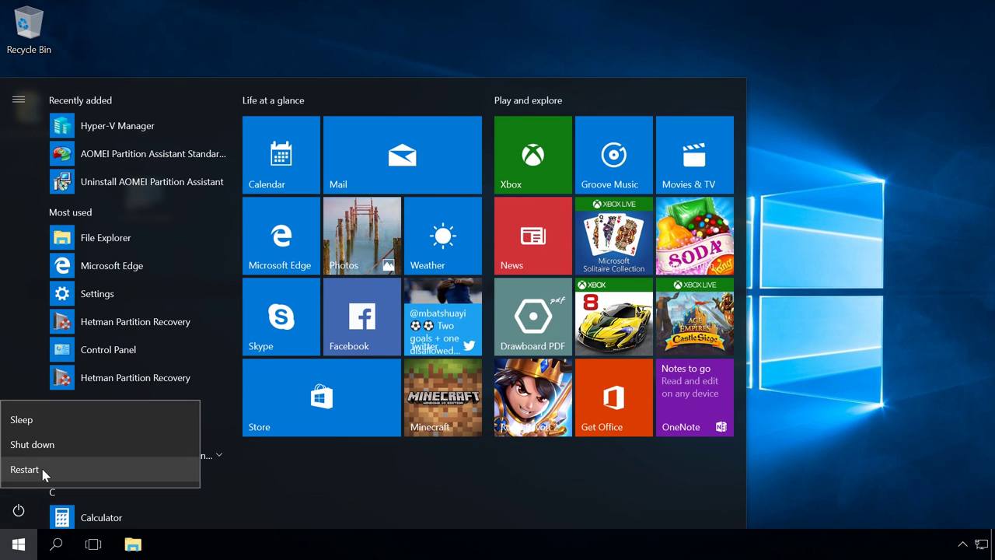
left_click(31, 470)
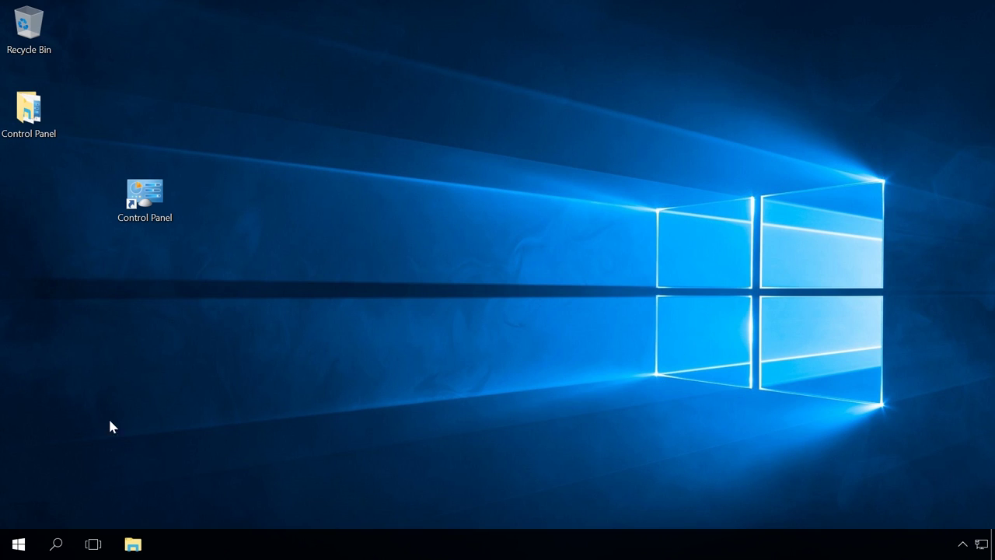
right_click(22, 546)
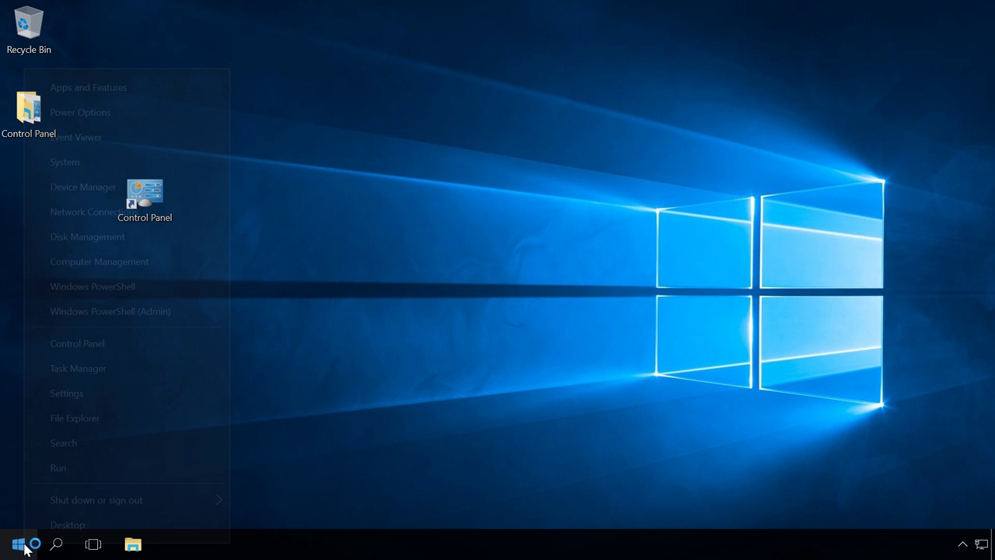